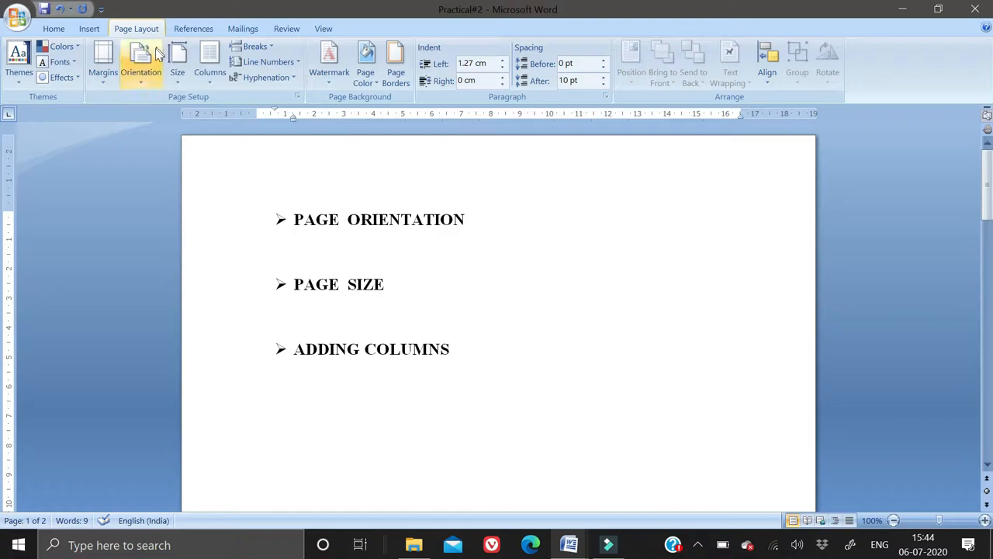
# Step: Switch the page orientation to Landscape and back to Portrait
pyautogui.click(142, 85)
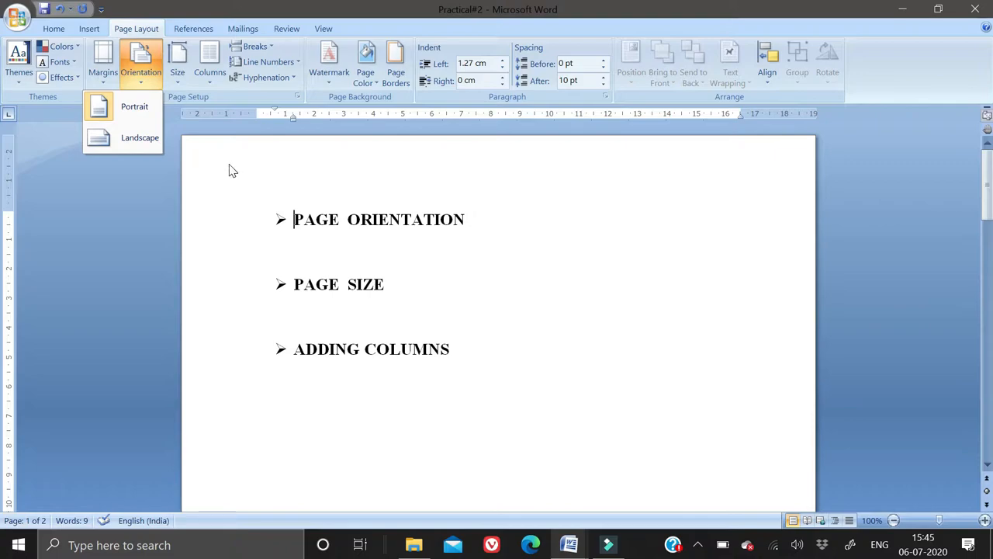
pyautogui.click(141, 139)
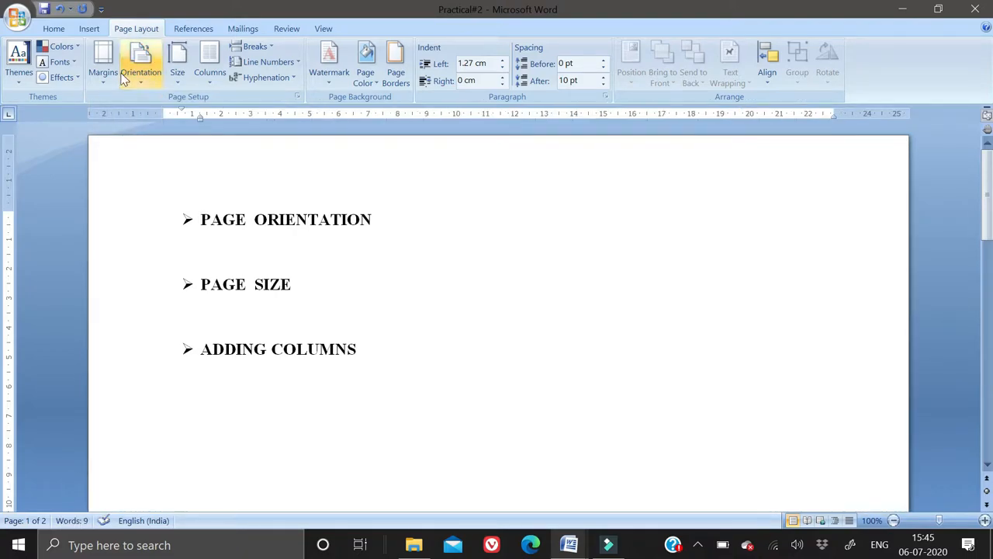
pyautogui.click(141, 84)
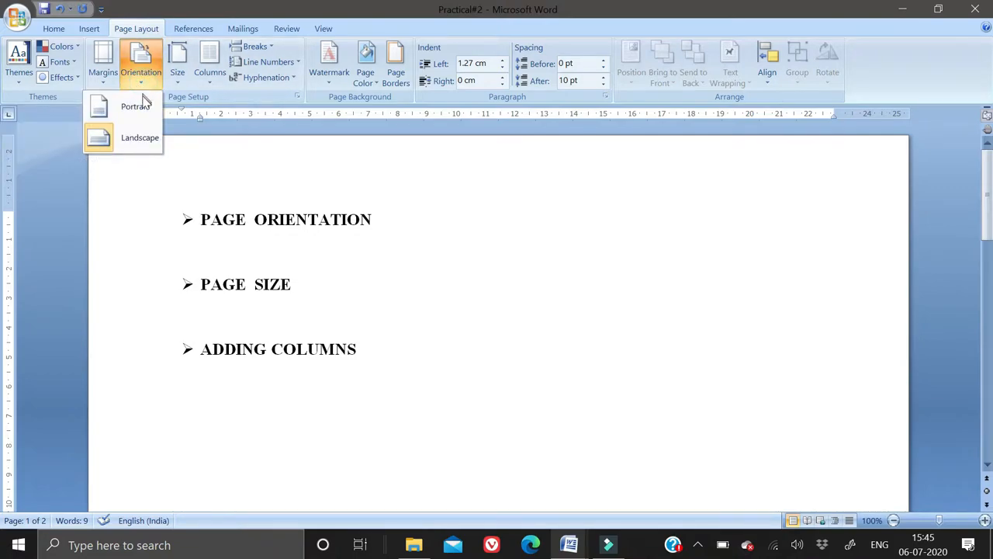
pyautogui.click(140, 105)
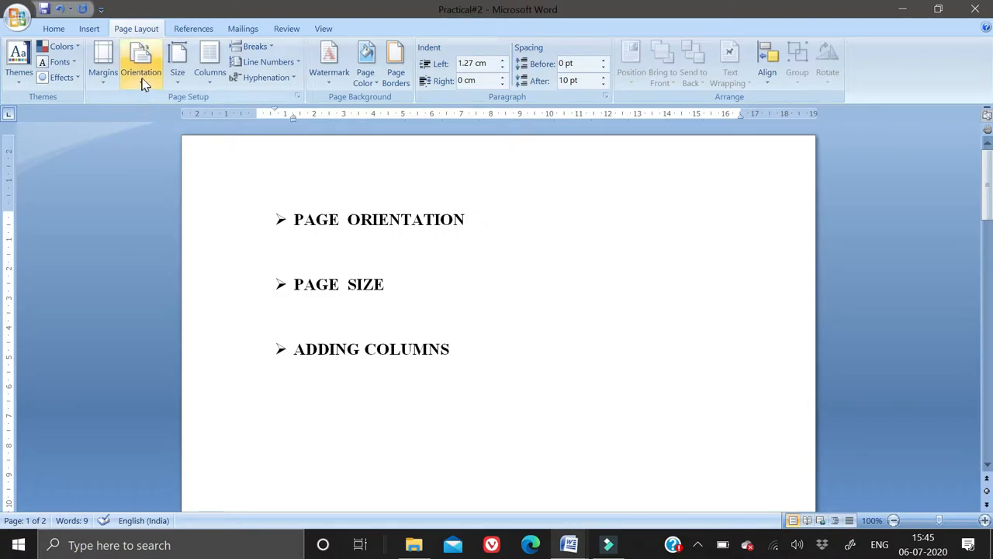
# Step: Set the document's page orientation to Landscape
pyautogui.click(142, 83)
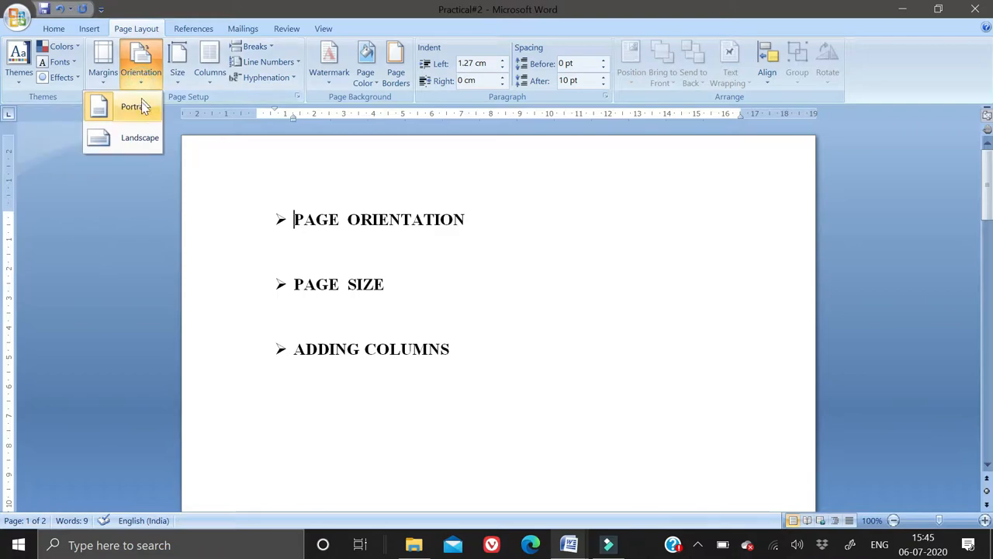
pyautogui.click(142, 144)
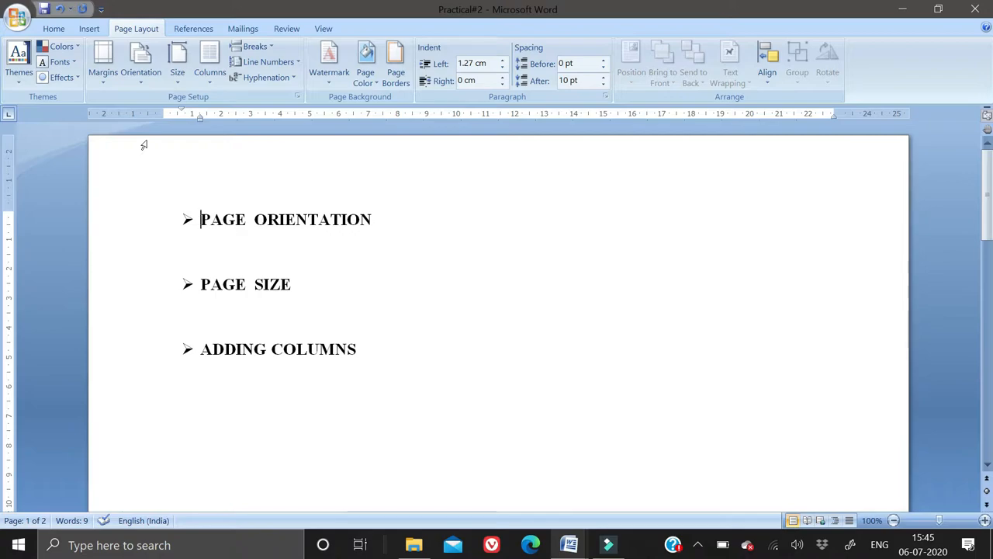
pyautogui.click(140, 73)
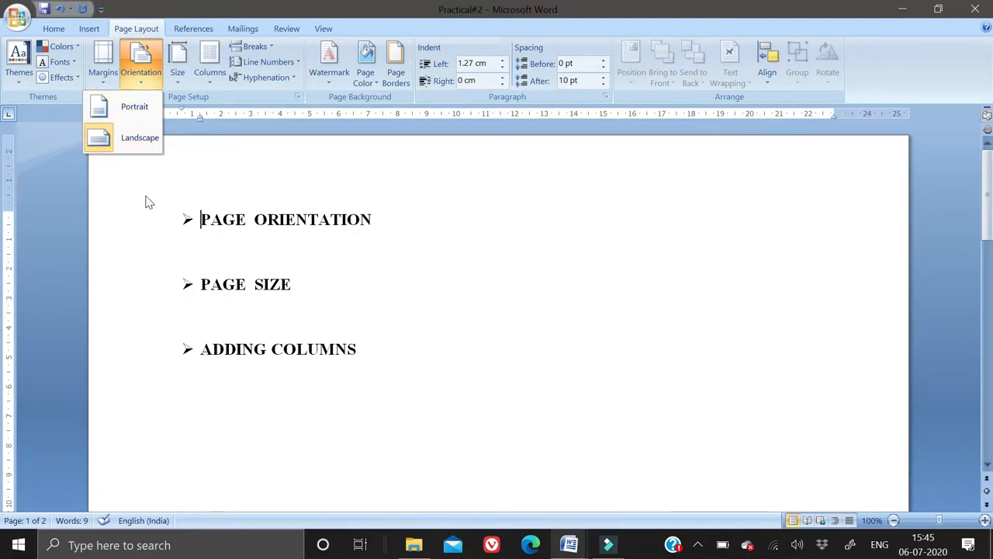
pyautogui.click(201, 159)
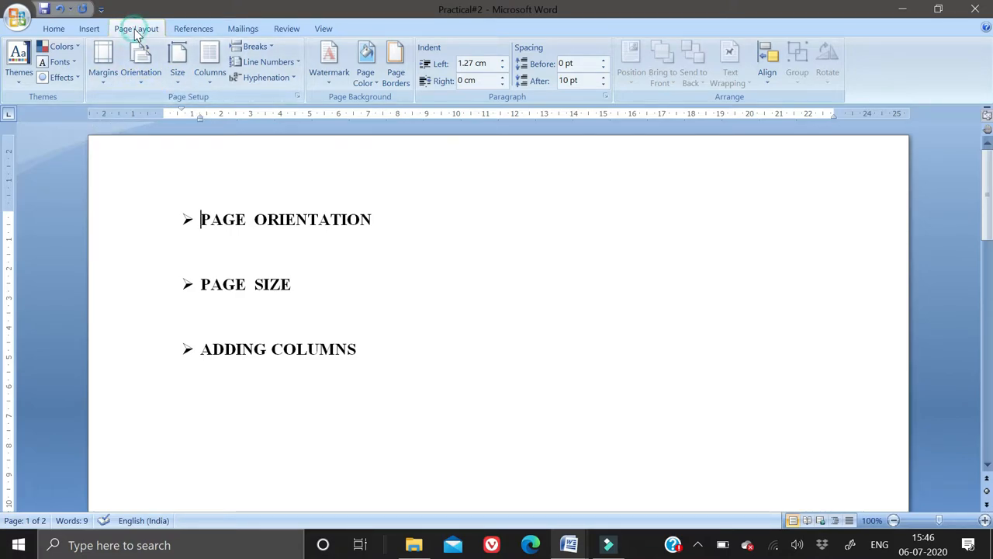
# Step: Review the preset paper sizes available for the document without choosing a different one
pyautogui.click(178, 84)
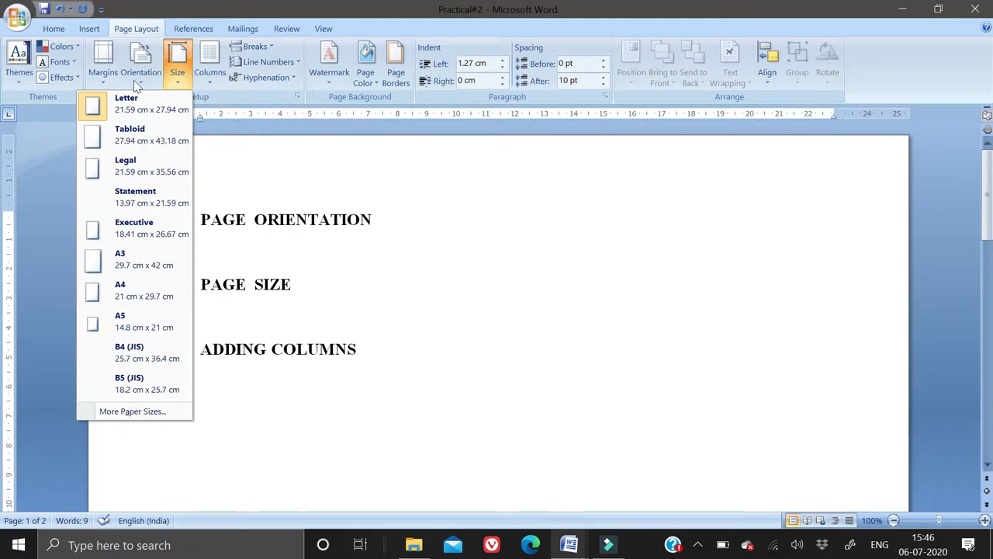
pyautogui.click(350, 419)
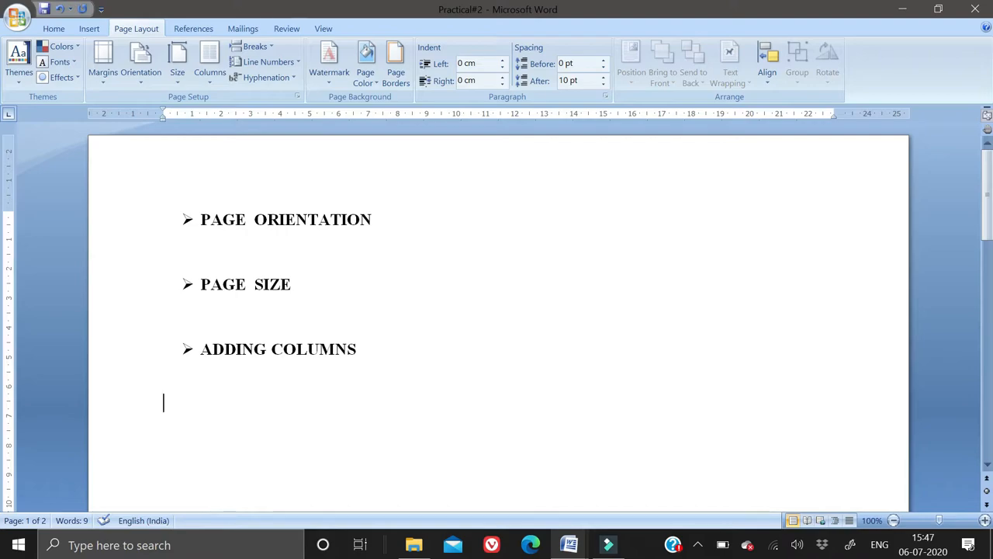
# Step: Open the recent document "Columnwise printing" to show the three-column text example
pyautogui.click(18, 19)
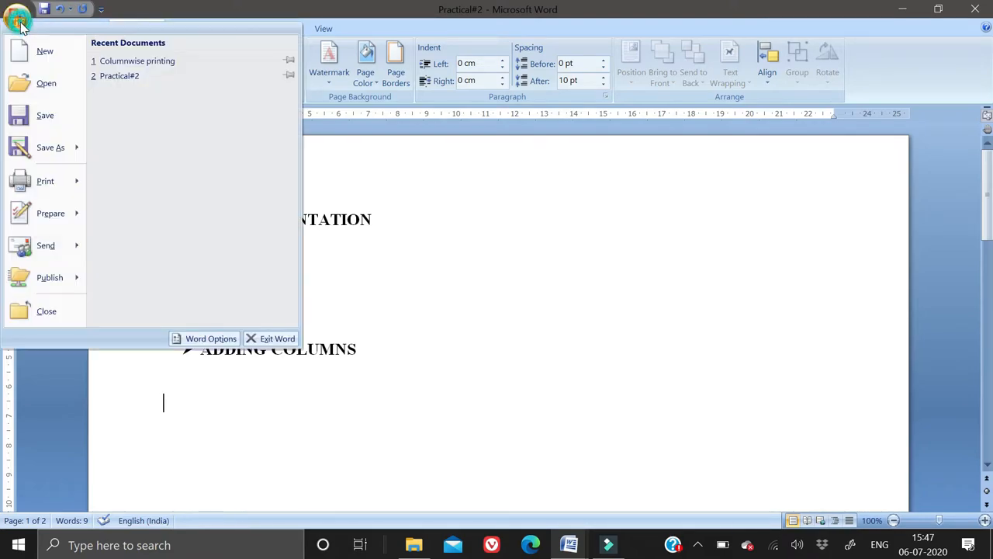
pyautogui.click(138, 62)
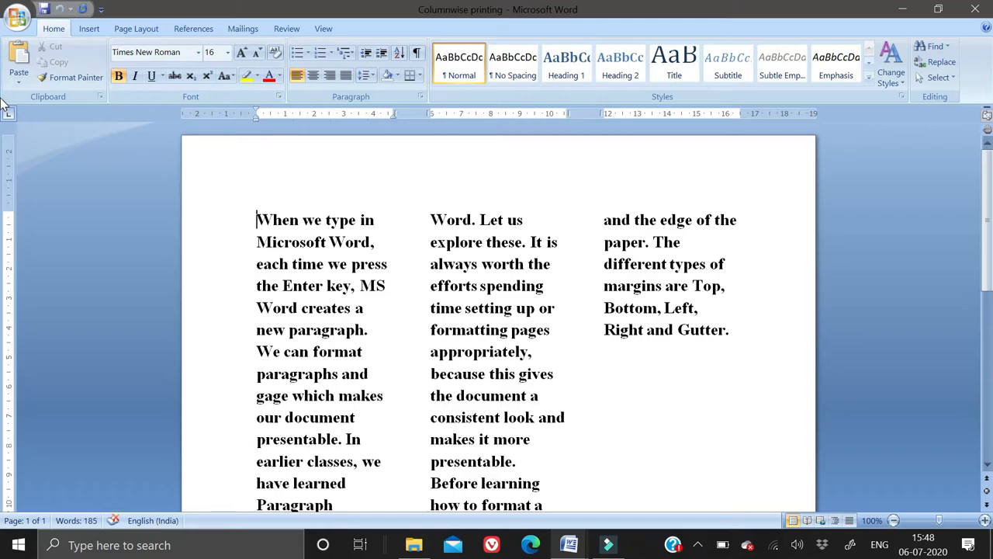
# Step: Create a new blank document and lay out its page in three columns
pyautogui.click(17, 18)
pyautogui.click(44, 53)
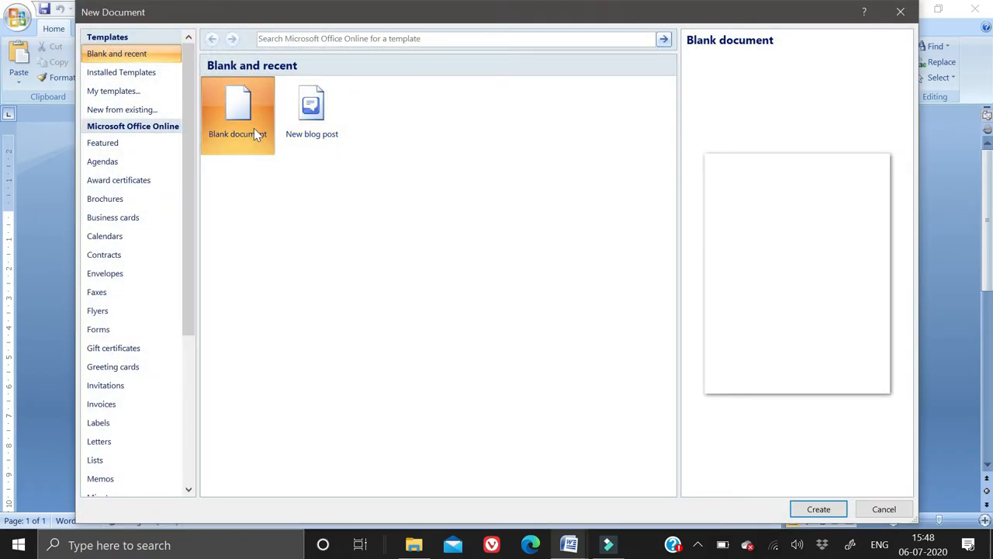
pyautogui.doubleClick(248, 129)
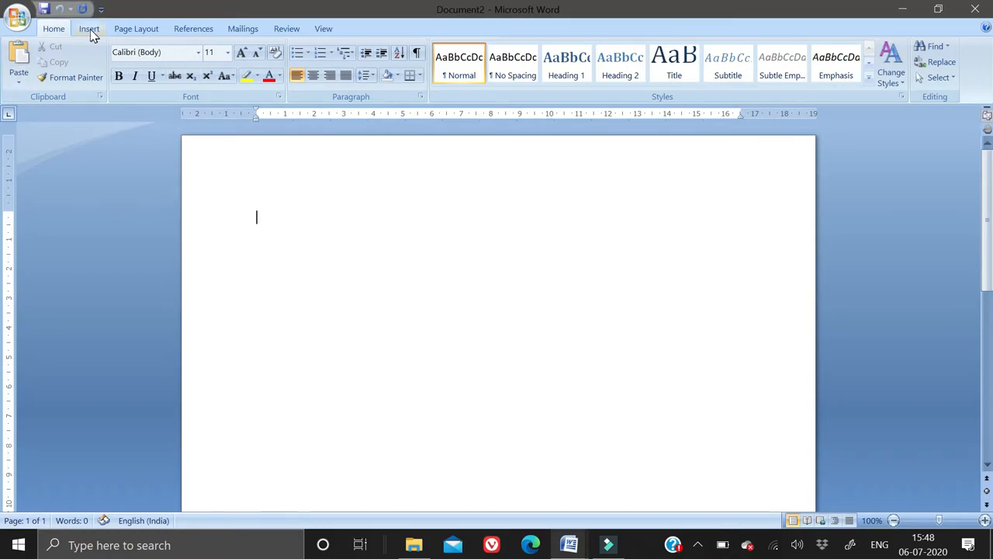
pyautogui.click(128, 34)
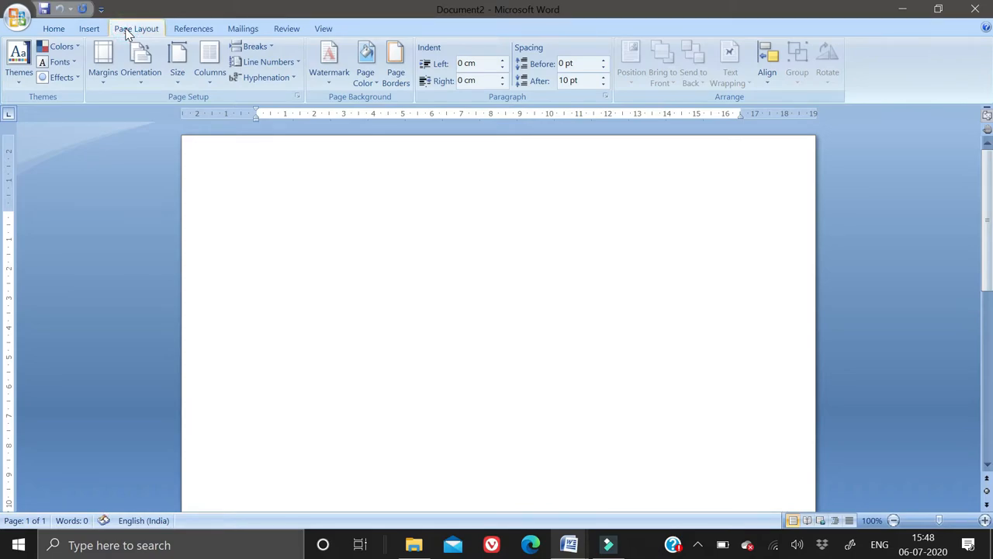
pyautogui.click(212, 81)
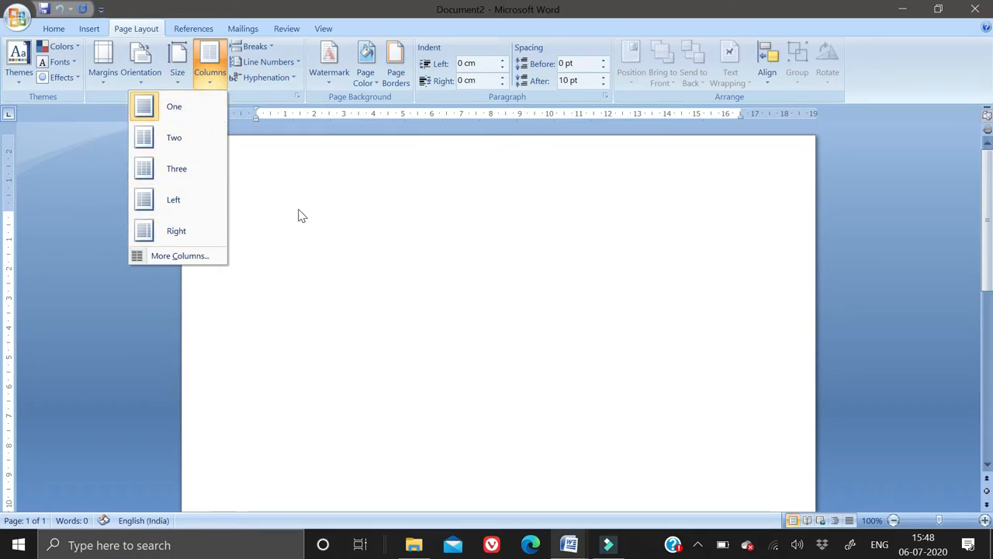
pyautogui.click(184, 172)
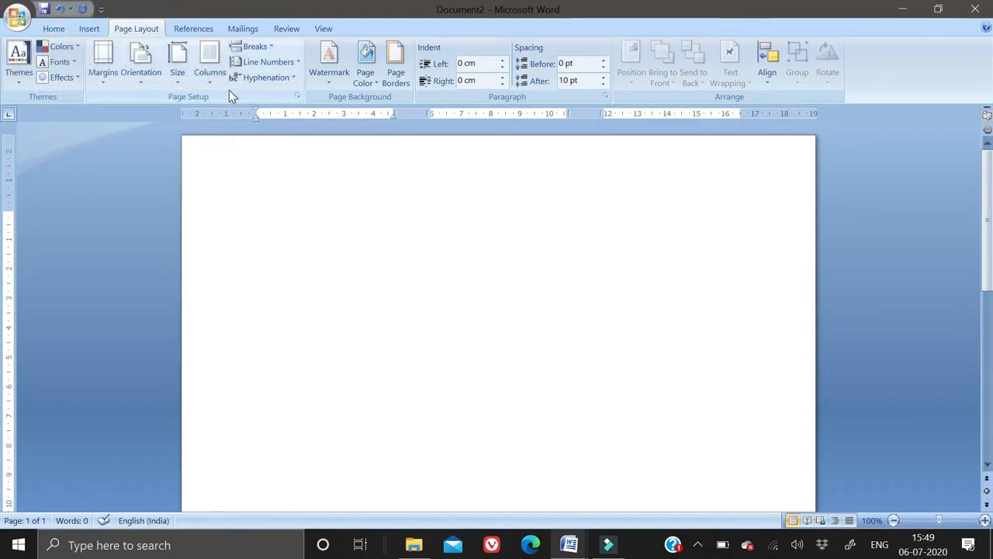
# Step: Examine the custom column settings for number, width and spacing, leaving them unchanged
pyautogui.click(210, 82)
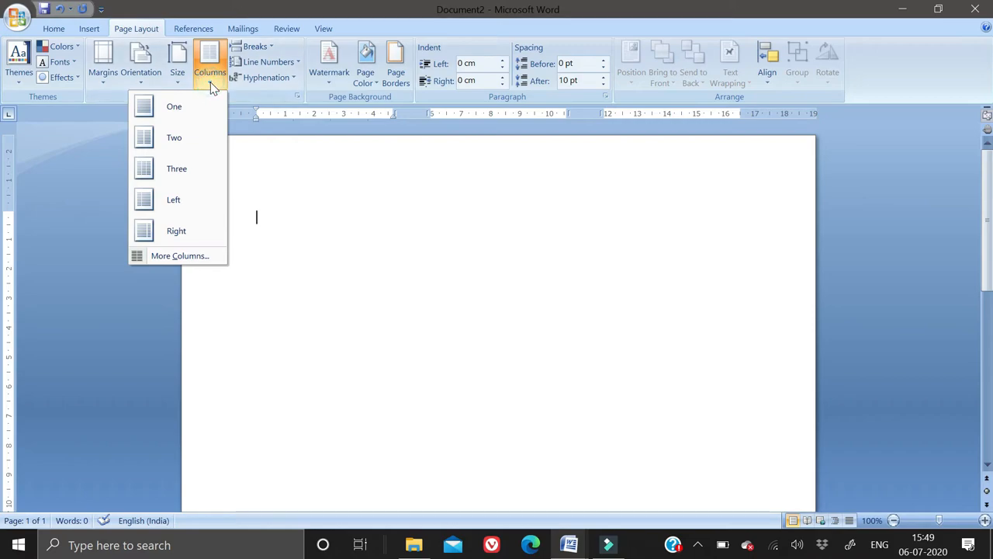
pyautogui.click(182, 257)
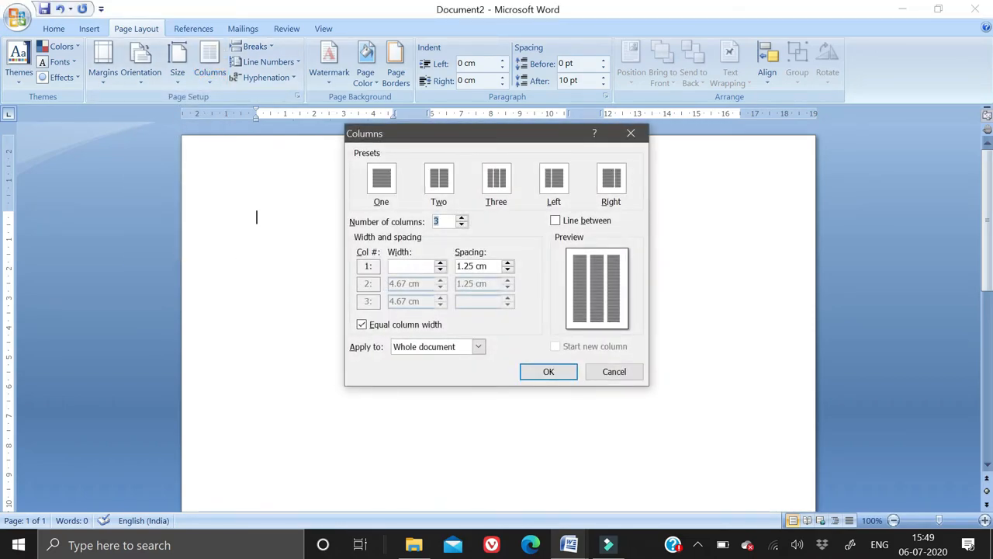
pyautogui.click(612, 374)
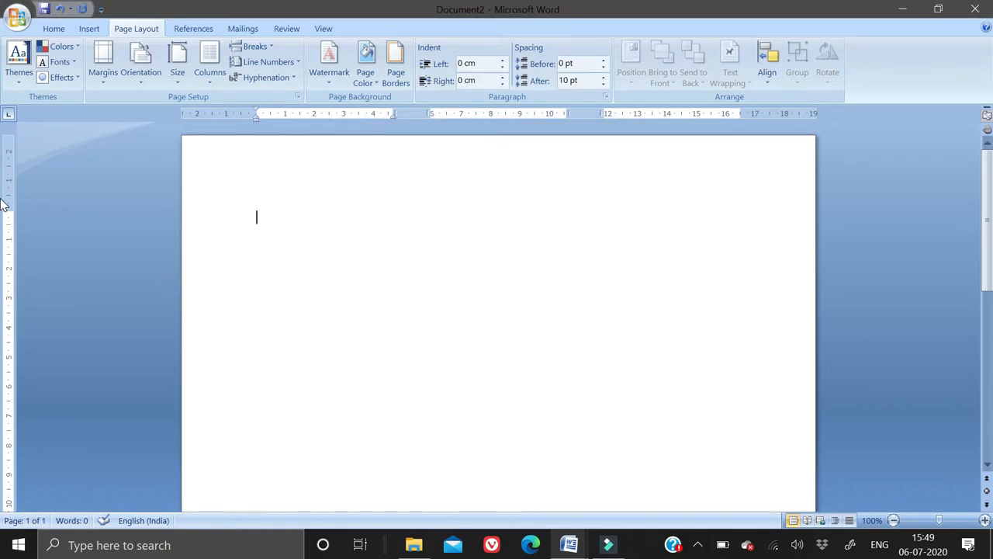
# Step: Create another blank document and format it with the Three columns preset
pyautogui.click(19, 20)
pyautogui.click(44, 57)
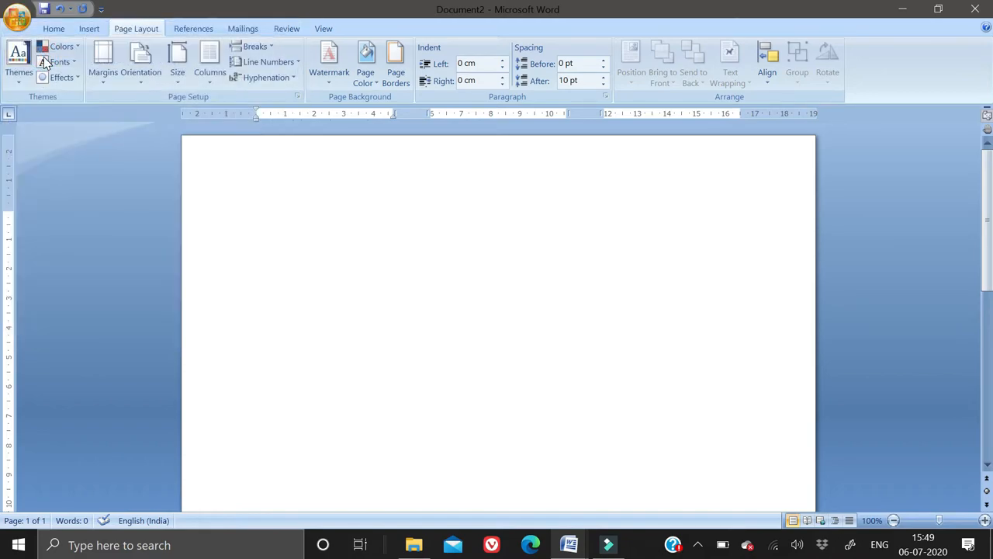
pyautogui.doubleClick(223, 134)
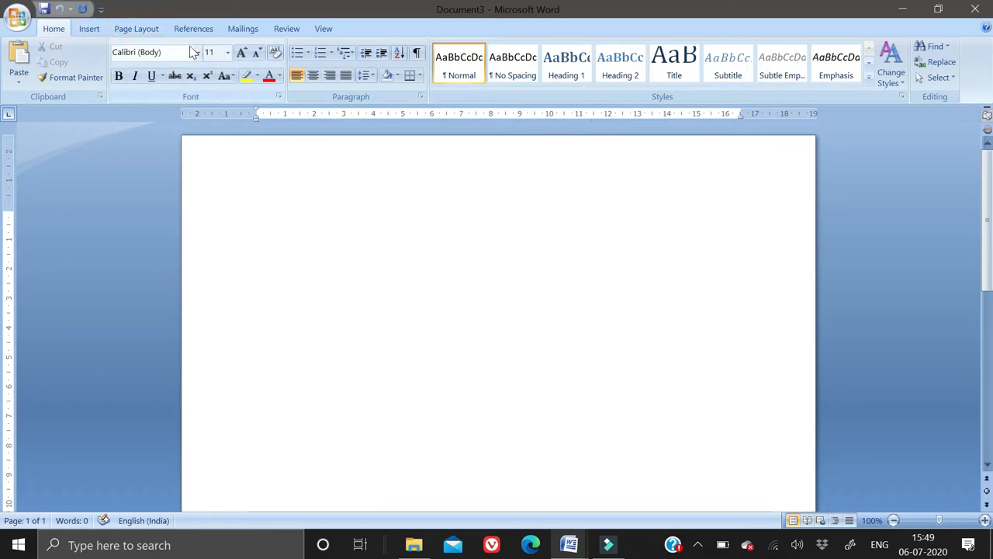
pyautogui.click(133, 29)
pyautogui.click(210, 78)
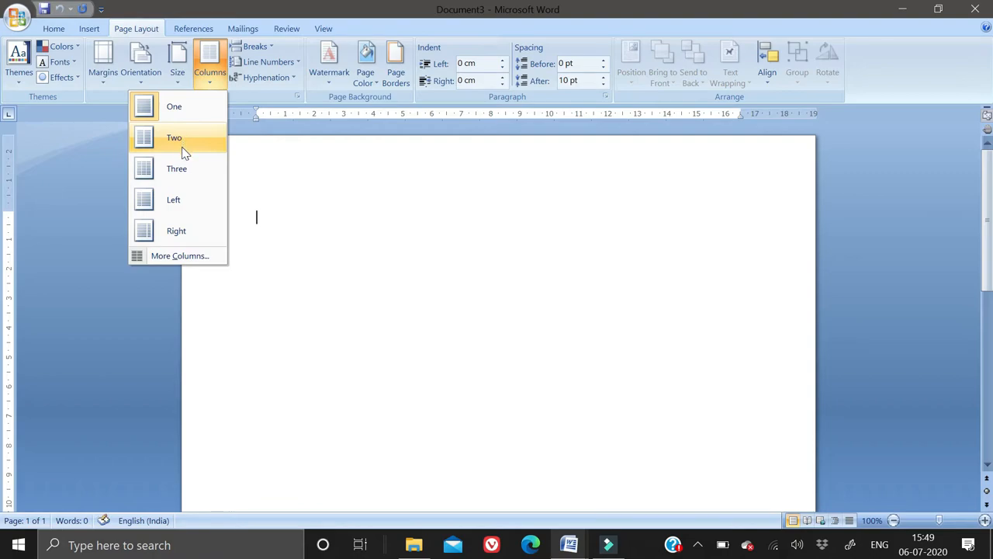
pyautogui.click(185, 173)
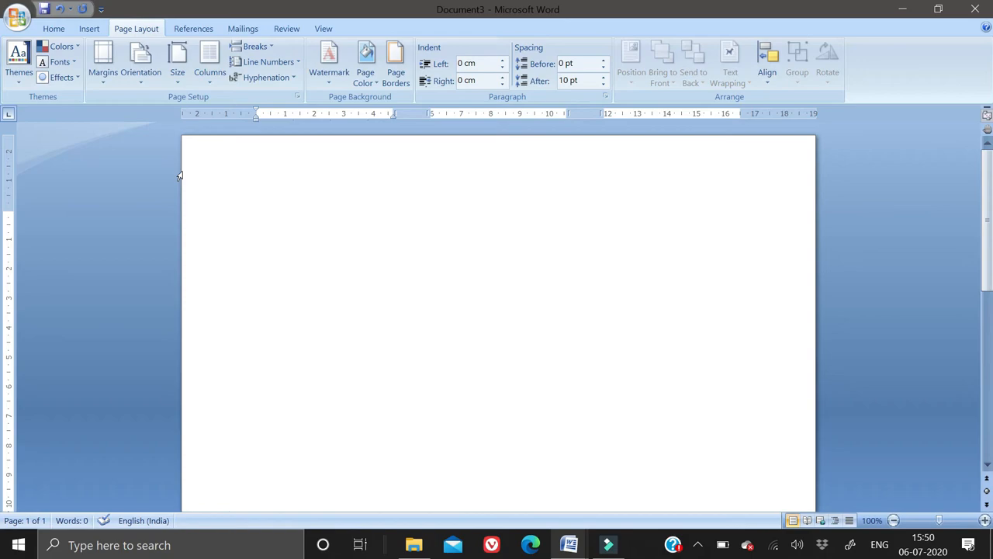
# Step: Fill the first column with placeholder paragraphs starting with "dfgdfgdfg", separated by blank lines and ending in a long run of "h"
pyautogui.write('dfgdfgdfg')
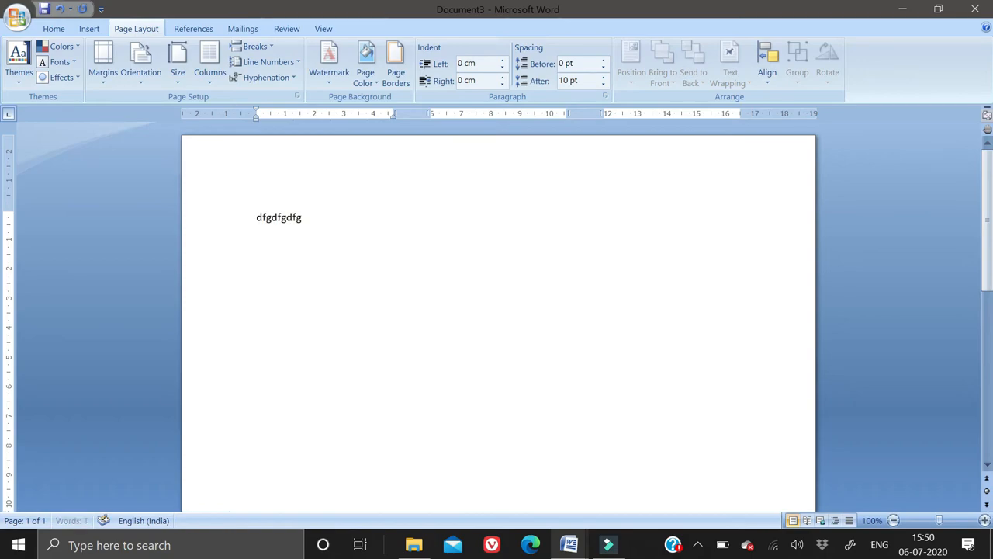
pyautogui.write('dfgdfgdfgdfgdlgdfg')
pyautogui.press('Return')
pyautogui.write('dfgdgdfgdg')
pyautogui.press('Return')
pyautogui.press('Return')
pyautogui.press('Return')
pyautogui.press('Return')
pyautogui.press('Return')
pyautogui.write('dfgdfgdfgdfgdfgdfgdfgfhd')
pyautogui.press('Return')
pyautogui.write('fg')
pyautogui.press('Return')
pyautogui.write('dg')
pyautogui.press('Return')
pyautogui.press('Return')
pyautogui.press('Return')
pyautogui.write('fgdfgdfgdfgdgdgdgfhfgjfgjj')
pyautogui.press('Return')
pyautogui.press('Return')
pyautogui.press('Return')
pyautogui.press('Return')
pyautogui.press('Return')
pyautogui.write('gdfgdfgfghfghfghghjghjghjfghfghghjfghdhfghdfgf')
pyautogui.press('Return')
pyautogui.press('Return')
pyautogui.write('fhfghfghghfghfghfghfghfghghhhhhhhhhhh')
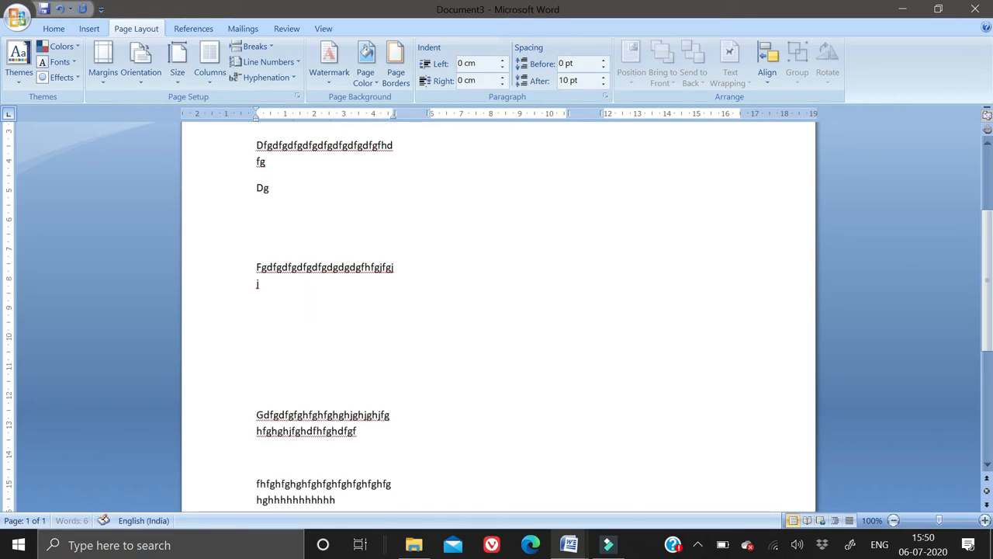
pyautogui.write('hhhhhhhhhhhhhhhhhhhhhhhhhhhhhhhhhhhhhhhhhhhhhhhhhhhhhhhhhhh')
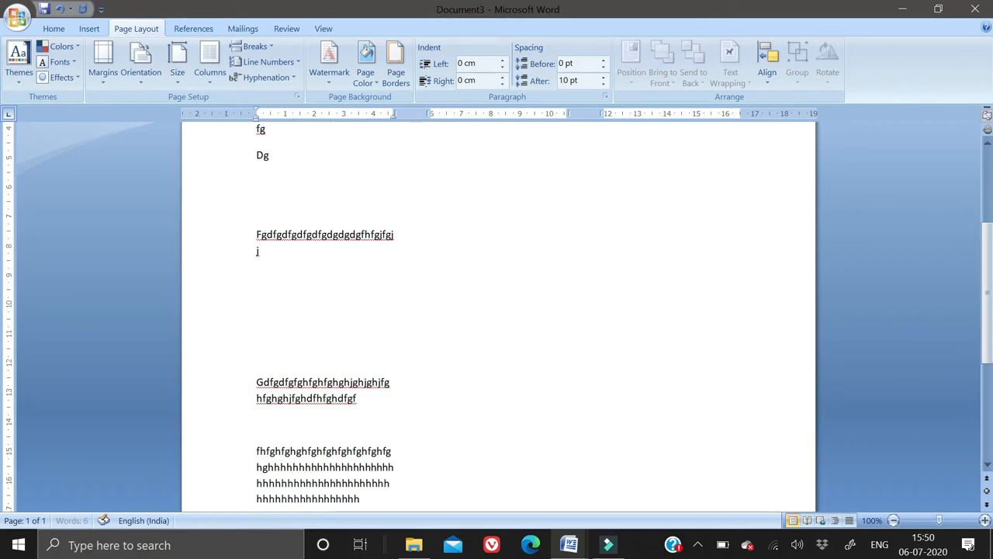
pyautogui.write('hhhhhhhhhhhhhhhhhhhhhhhhhhhhhhhhhhhhhhhhhhhhhhhhhhhhhhhhhhhhhhhhhhhhhhhhhhhhhhhhhhhhhhhhhhhhhhhhhhhhhhhhhhhhhhhhhhhhhhhhhhhhhhhhhhhhhhhhhhhhhhhhhhhhhhhhhhhhhhhhhhhhhhhhhhhhhhhhhhhhhhhhhhhhh')
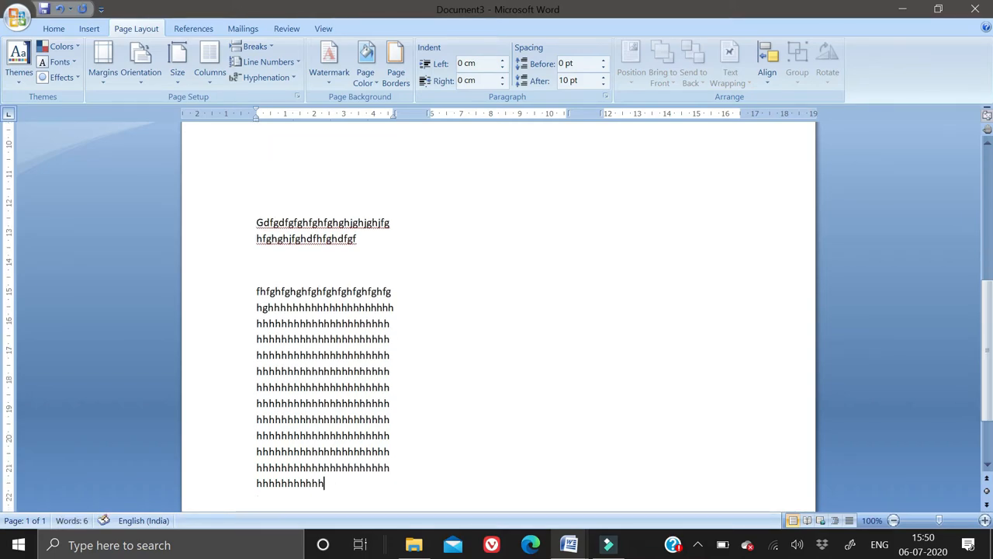
# Step: Start the second column with two placeholder paragraphs of repeated "h" characters, separated by a blank line
pyautogui.press('Return')
pyautogui.write('hhhhhhhhhhhhhhhhhhhhhhhhhhhhhhhhhhhhhhhhhhhhhh')
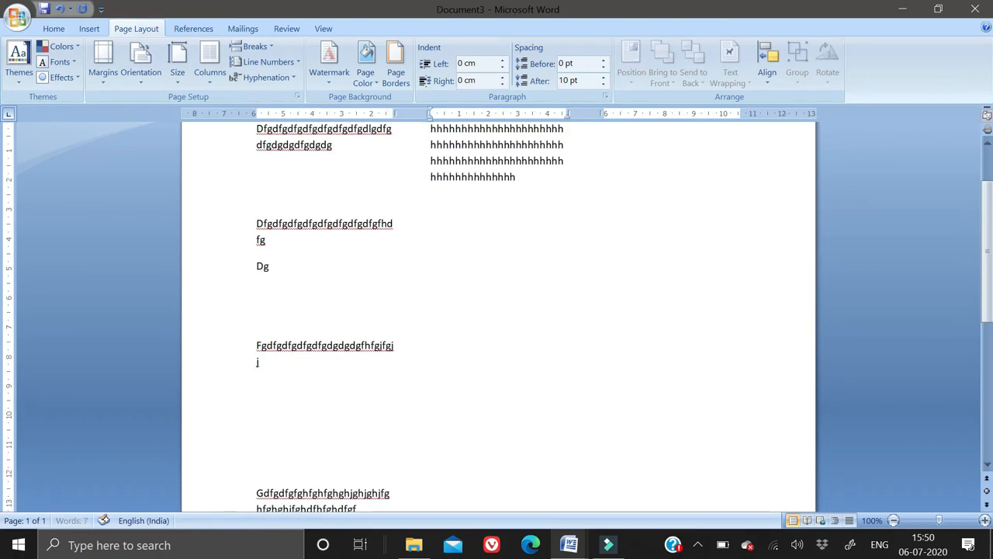
pyautogui.write('hhhhhhhhhhhhhhhhhhhhhhhhhhhhhhhhhhhhhhhhhhh')
pyautogui.press('Return')
pyautogui.press('Return')
pyautogui.write('hhhhhhhhhhhhhhhhhhhhhhhhhhhhhhhhhhhhh')
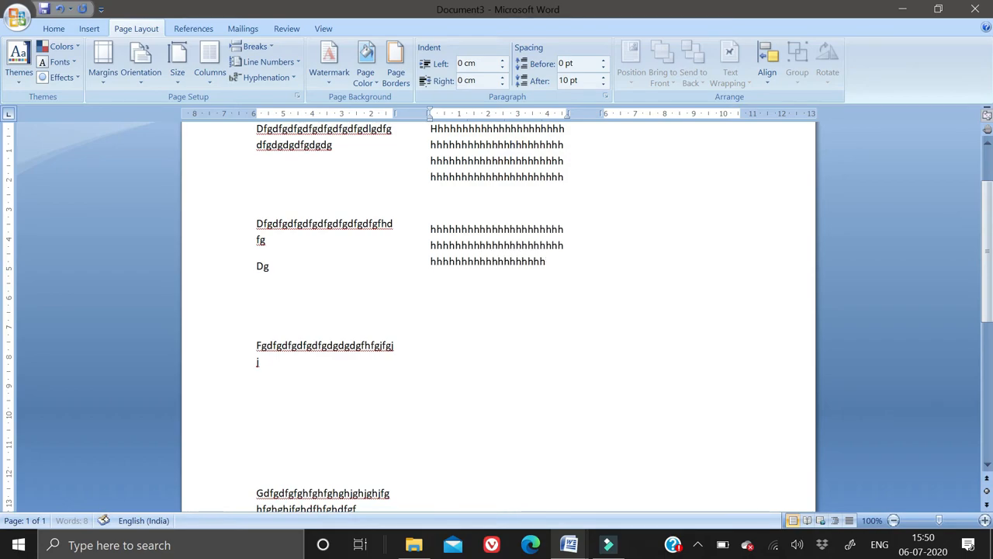
pyautogui.write('hhhhhhhhhhhhhhhhhhhhhhhhhhhhhhhhhhhhhhhhhhhhhhhhhhhh')
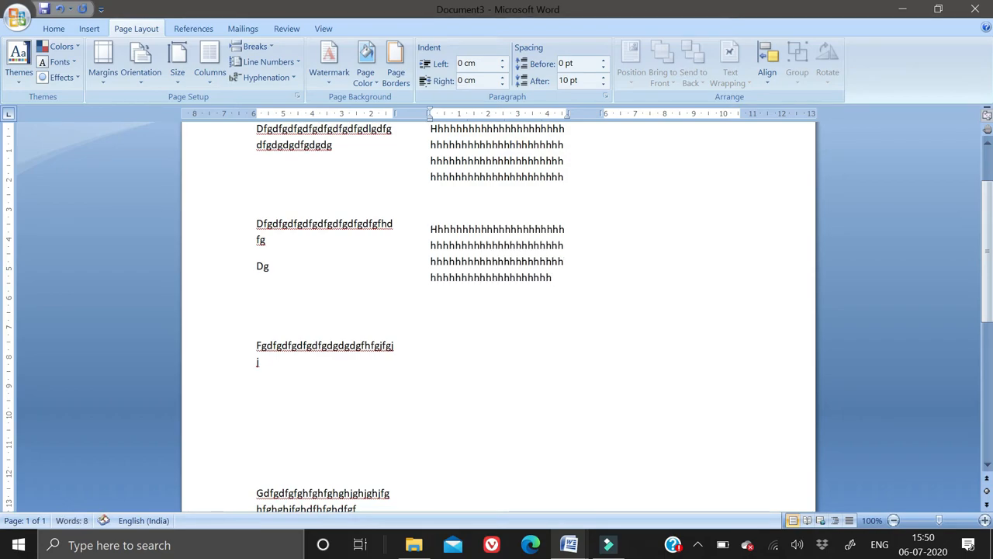
# Step: Continue the second column with a paragraph of "h" running into "d" characters, plus a separate paragraph of repeated "d" below a blank line
pyautogui.press('Return')
pyautogui.press('Return')
pyautogui.write('hhhhhhhhhhhhhhhhhhhhhhhddddddddddddddddddddddddddddddddddddddddddddddddd')
pyautogui.write('ddddddddddddddddddddddddddddddddddddddddddddddd')
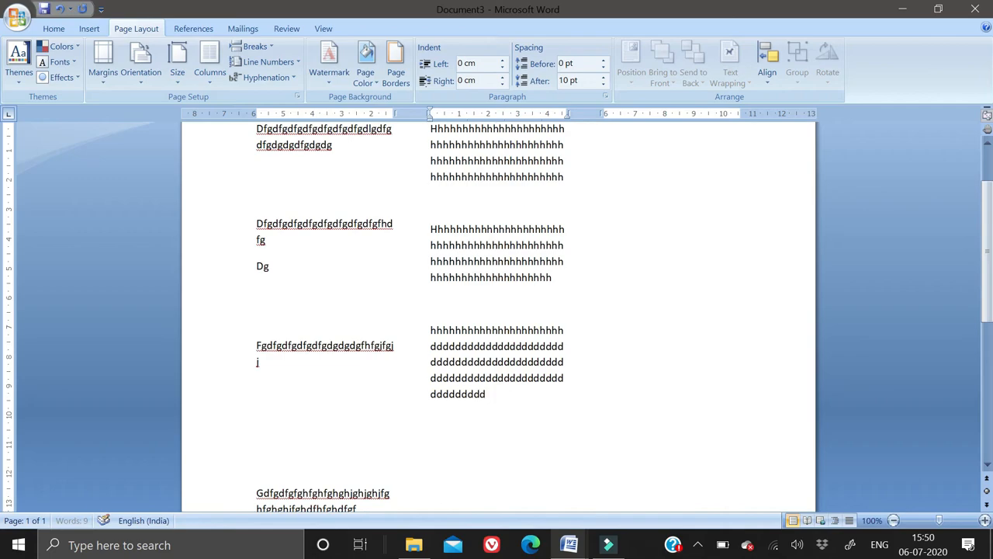
pyautogui.write('dddddddddddddd')
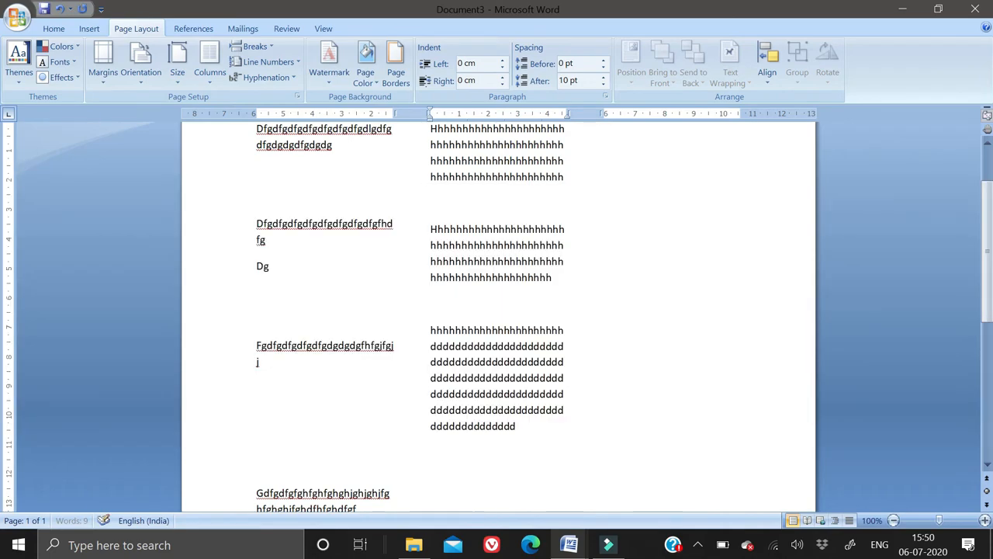
pyautogui.write('ddddddddddddddddddddddddddd ddddddddddddddddddddddddddddddddddd')
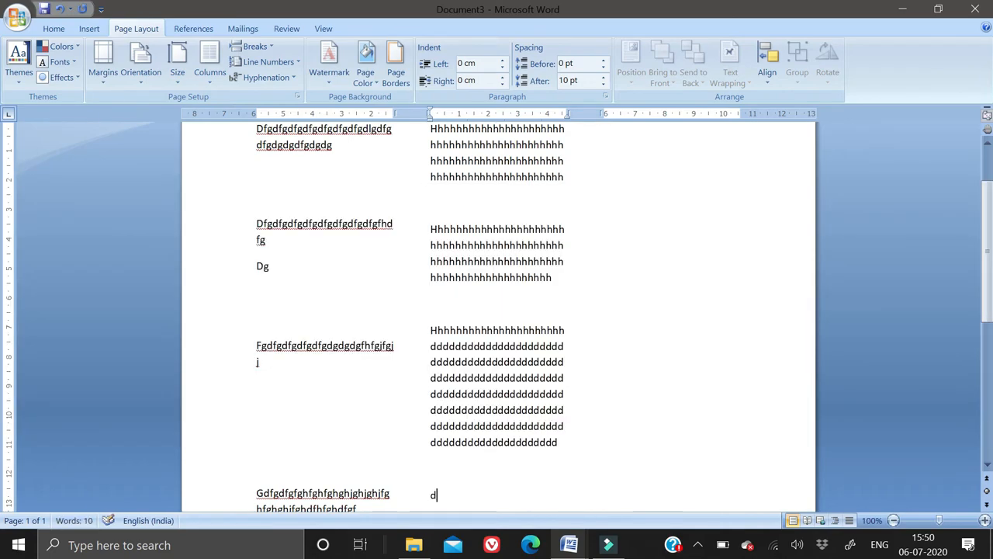
pyautogui.write('ddddddddddddddddddddddddddddddddddddddddddddddd')
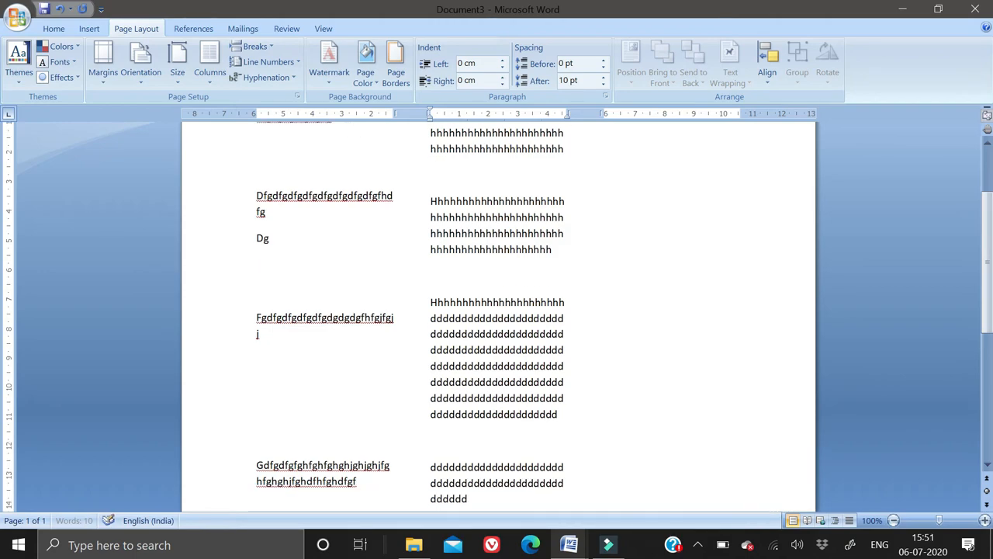
pyautogui.write('ddddddddddddddddddddddddddddddddddddddddd')
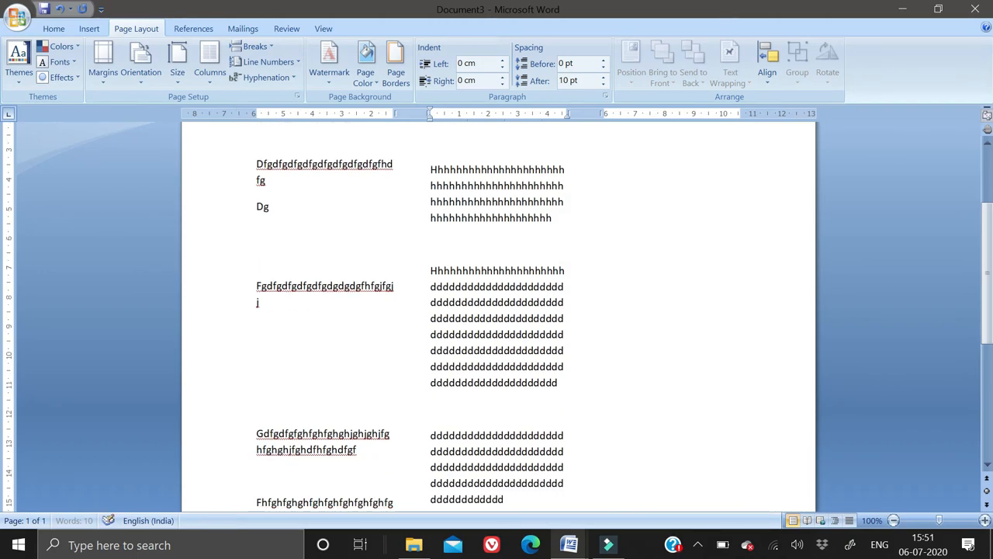
# Step: Add another long paragraph of repeated "d" characters to the second column, ending in a short run of "j"
pyautogui.press('Return')
pyautogui.write('ddddddddddddddddddddddddddddddd')
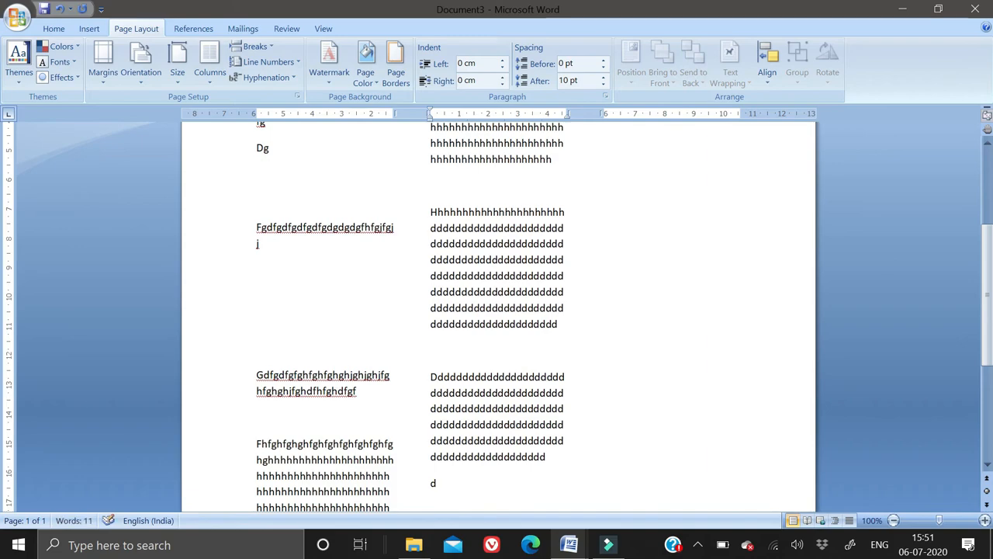
pyautogui.write('ddddddddddddddddddddd')
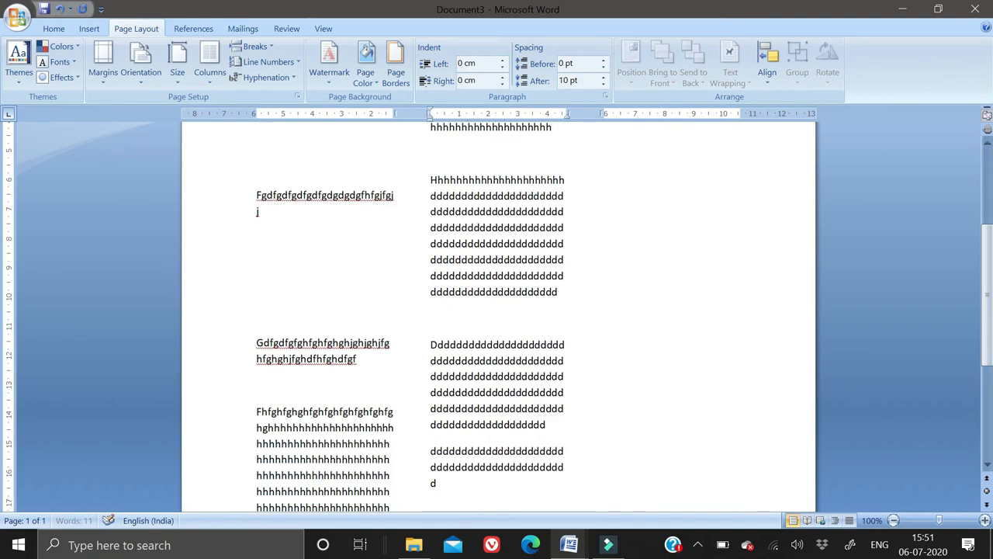
pyautogui.write('ddddddddddddddddddddddddddddddddddddddddddddddddddddddddddddddddddddddddddd')
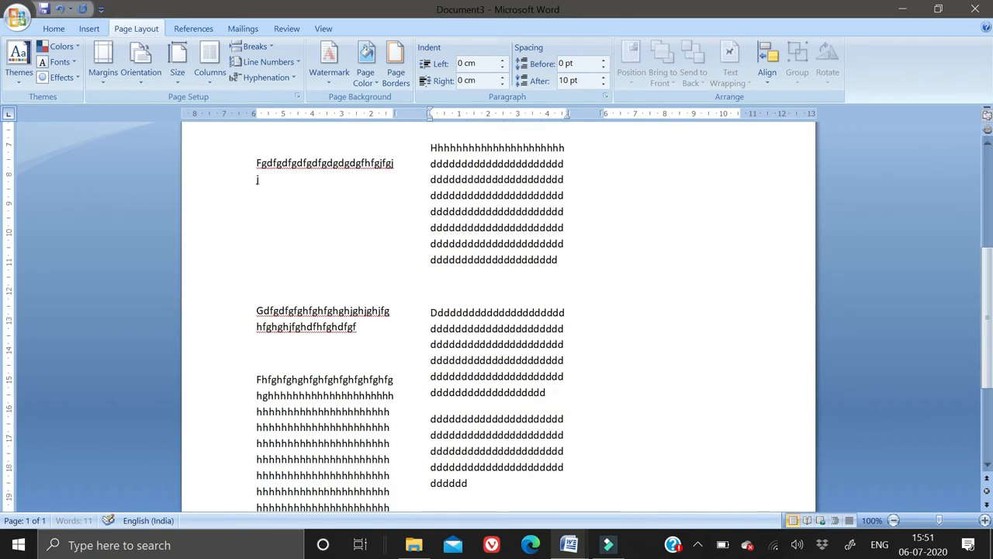
pyautogui.write('ddddjjjjjjjjjjjj')
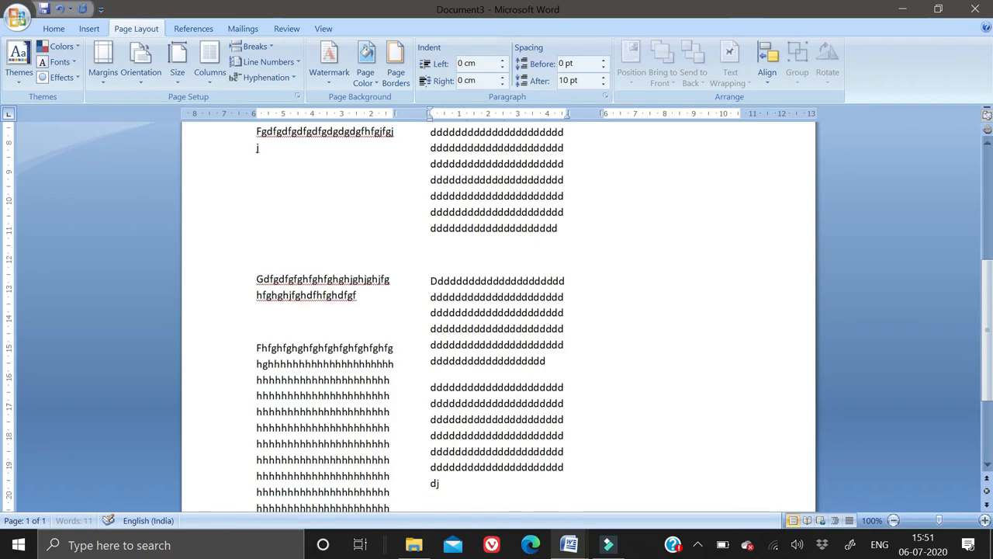
# Step: Leave a blank line and fill the rest of the second column with "j" characters, continuing into the third column and ending with "dfgdfgfgfgfgf"
pyautogui.press('Return')
pyautogui.press('Return')
pyautogui.write('jjjjjjjjjjjj')
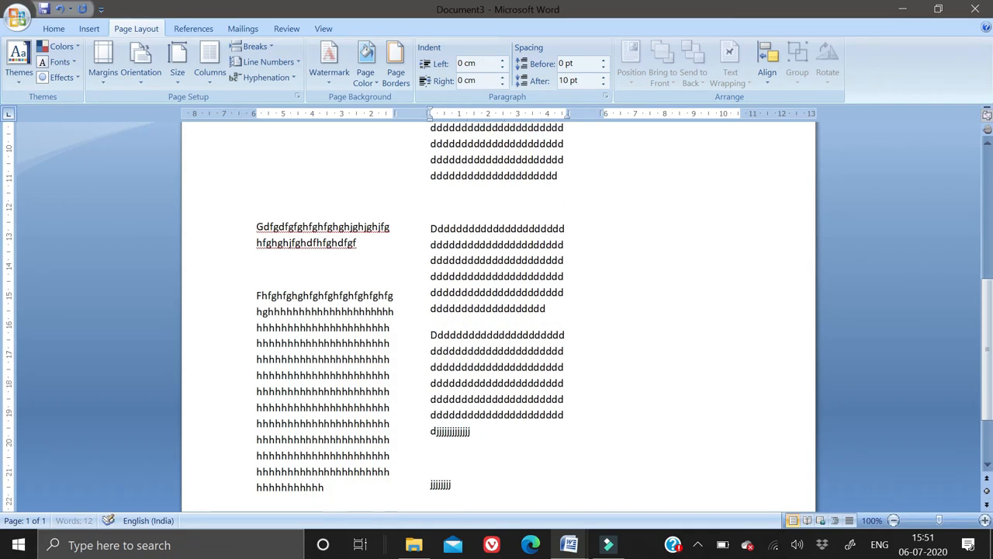
pyautogui.write('jjjjjjjjjjjjjjjjjjjjjjjjjjjjjjjjjjjjjjjjjjjjjj')
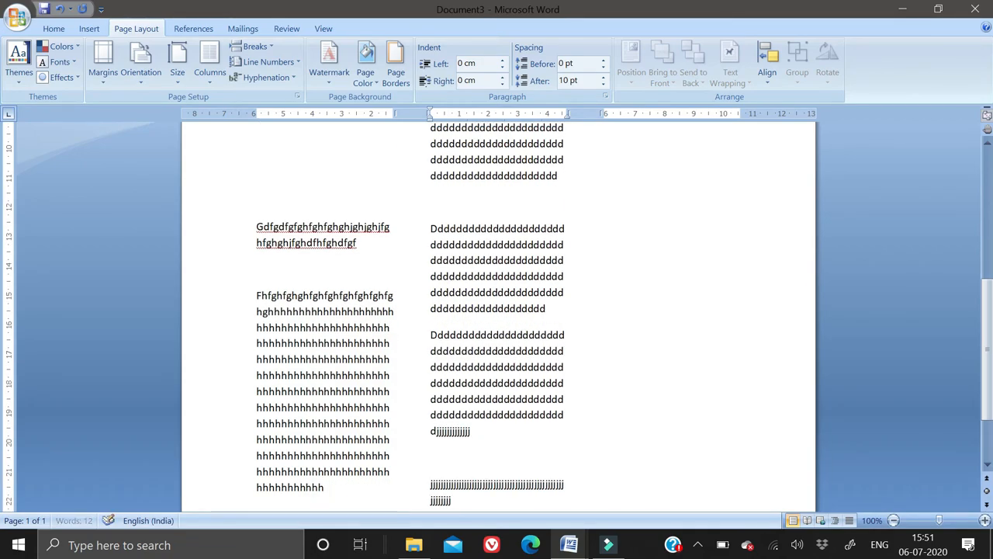
pyautogui.write('jjjjjjjjjjjjjjjjjjjjjjjjjjjjjjjjjjjjjjjj')
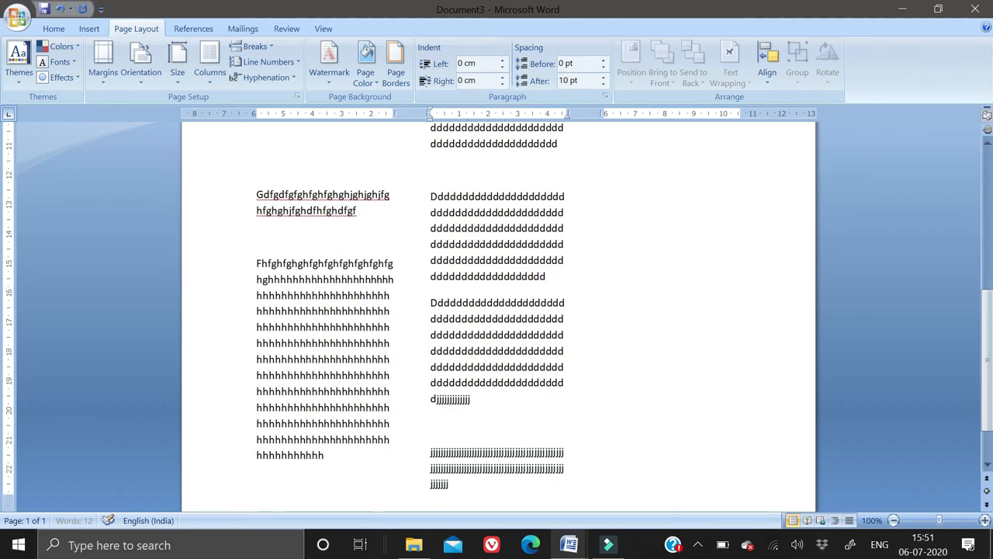
pyautogui.write('jjjjjjjjjjjjjjjjjjjjjjjjj')
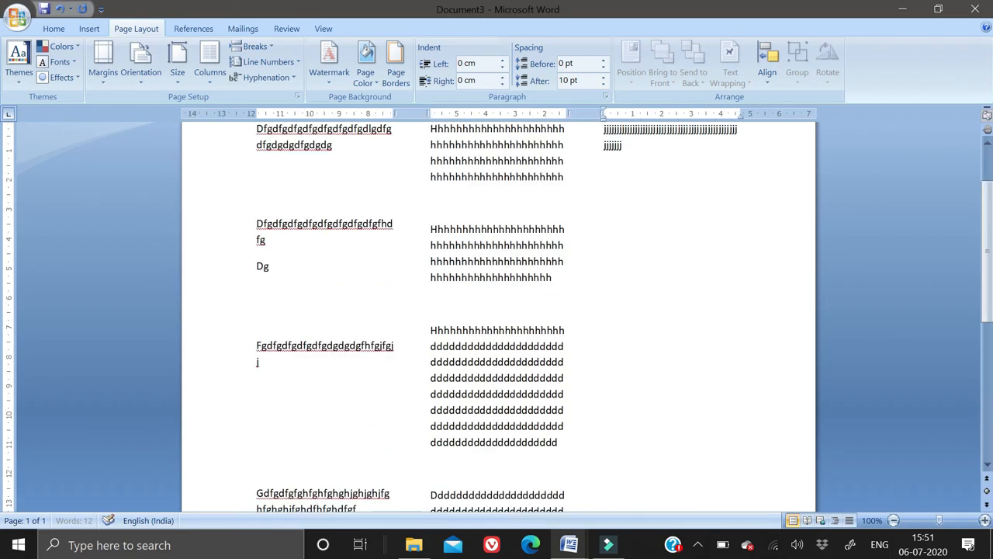
pyautogui.write('jjjjjjjjjjjjjjjjjjjjjjjjjjjjjjjjjdfgdfgfgfgfgf')
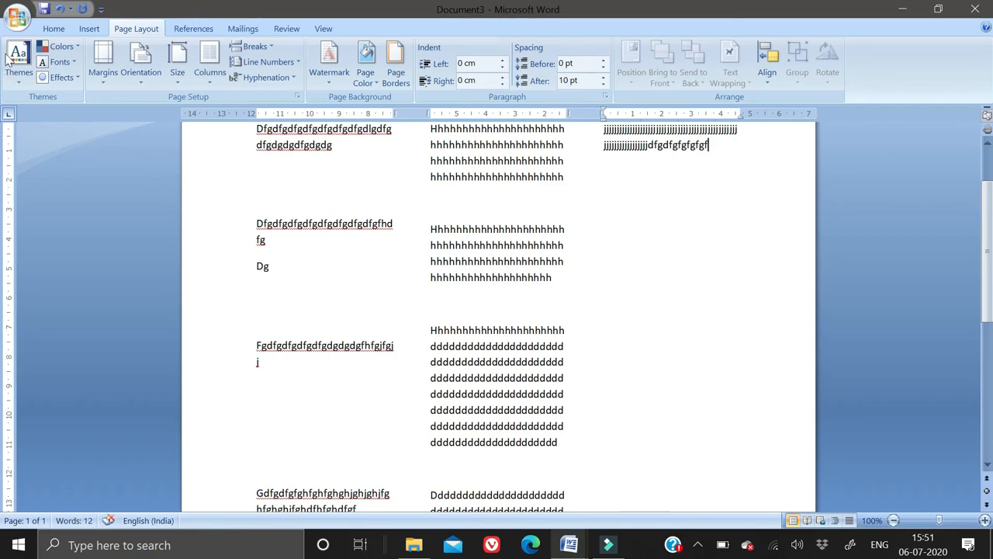
# Step: Open the recent document "Columnwise printing", view its three-column page in Print Preview, and return to the normal editing view
pyautogui.click(17, 17)
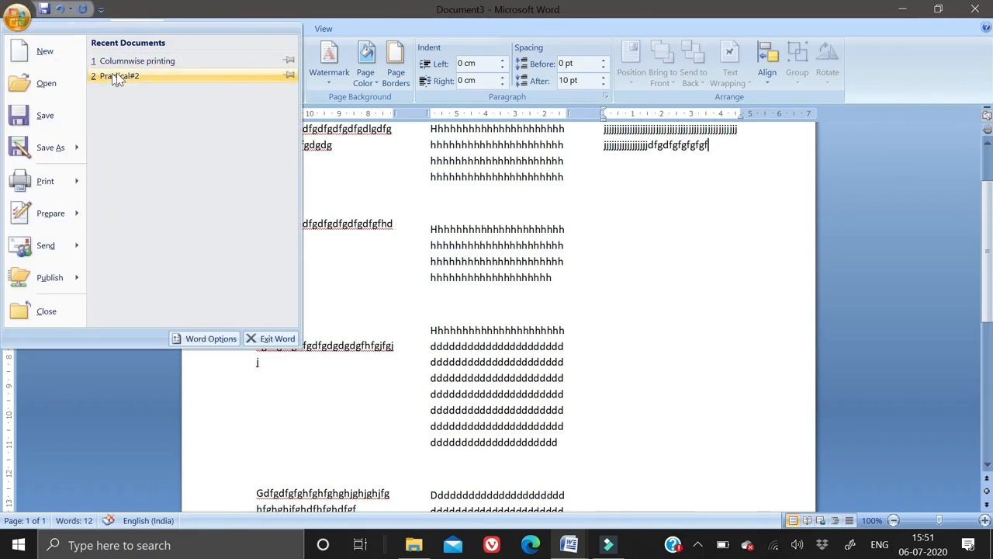
pyautogui.click(136, 61)
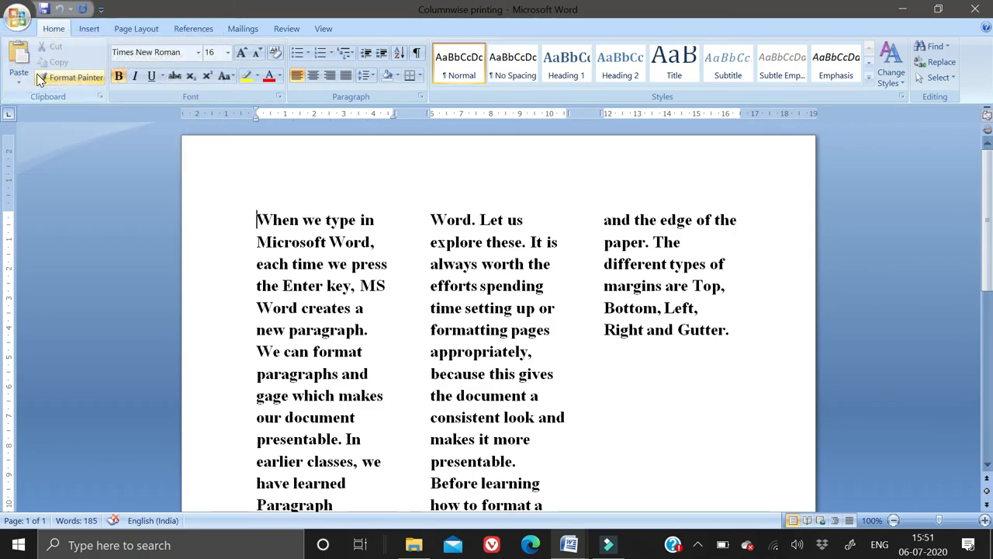
pyautogui.click(24, 15)
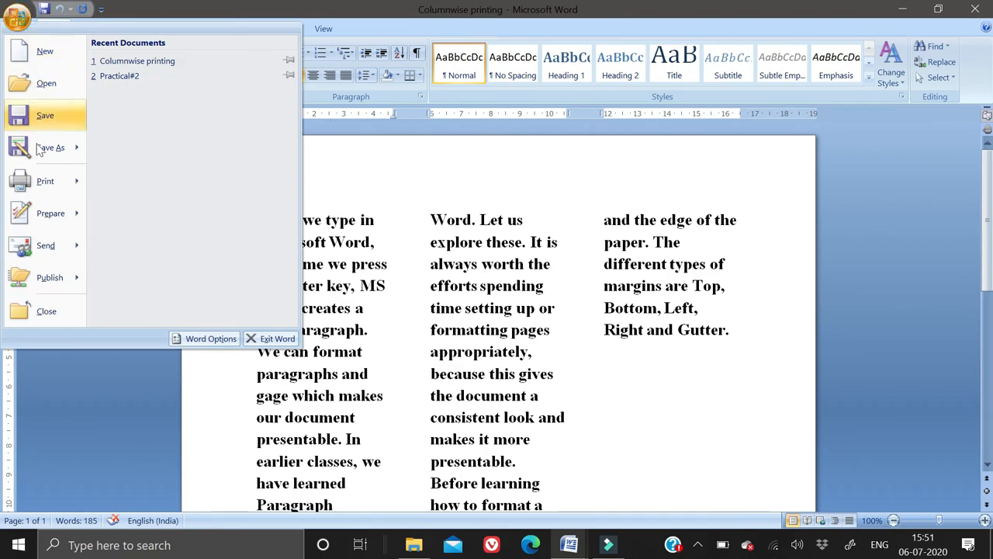
pyautogui.moveTo(49, 189)
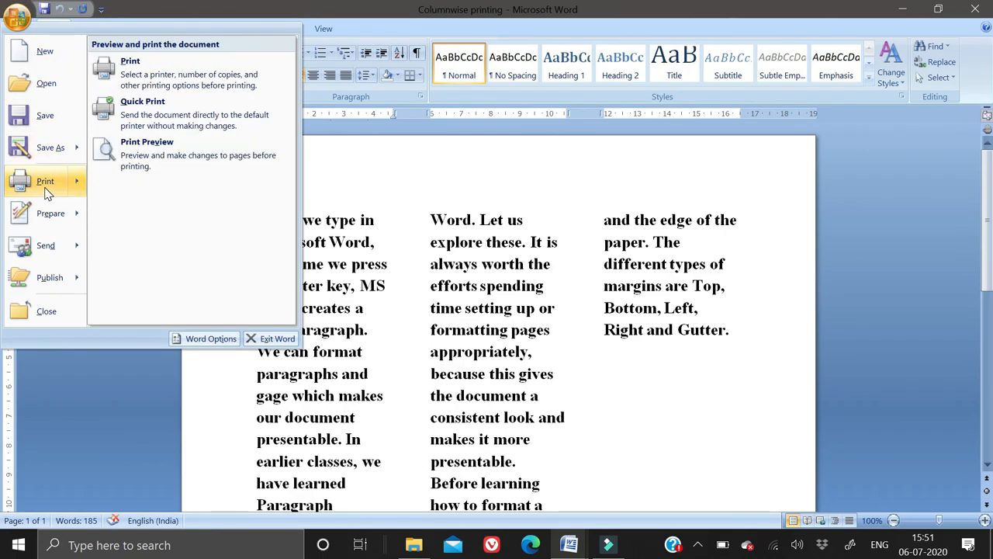
pyautogui.click(177, 155)
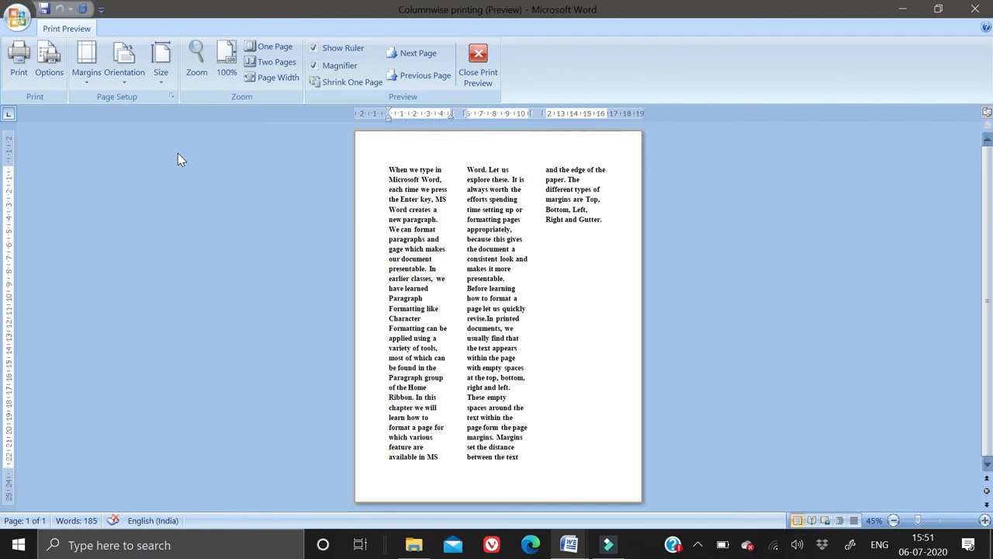
pyautogui.click(478, 58)
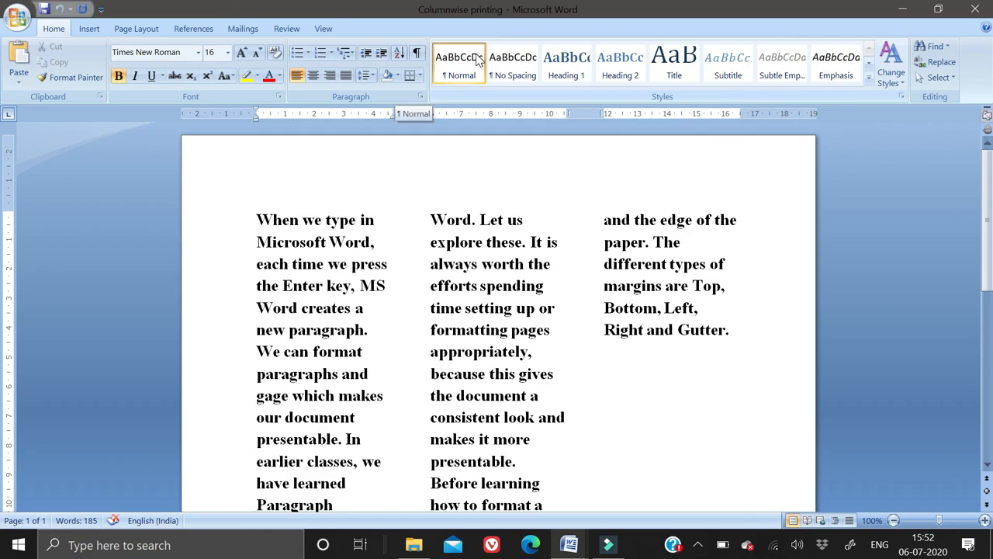